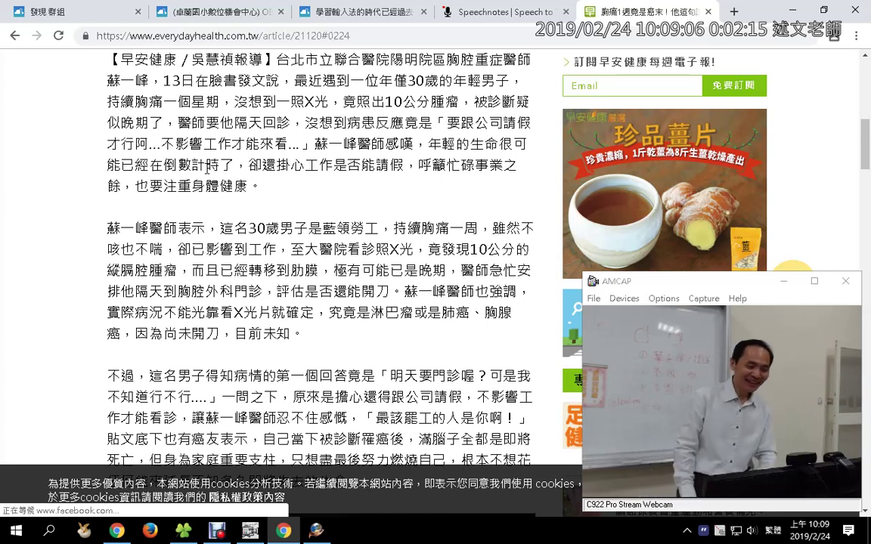
# - Sketch a "Ctrl +" note with a circled mouse wheel and an upward arrow over the article, and clear the drawing
pyautogui.click(207, 168)
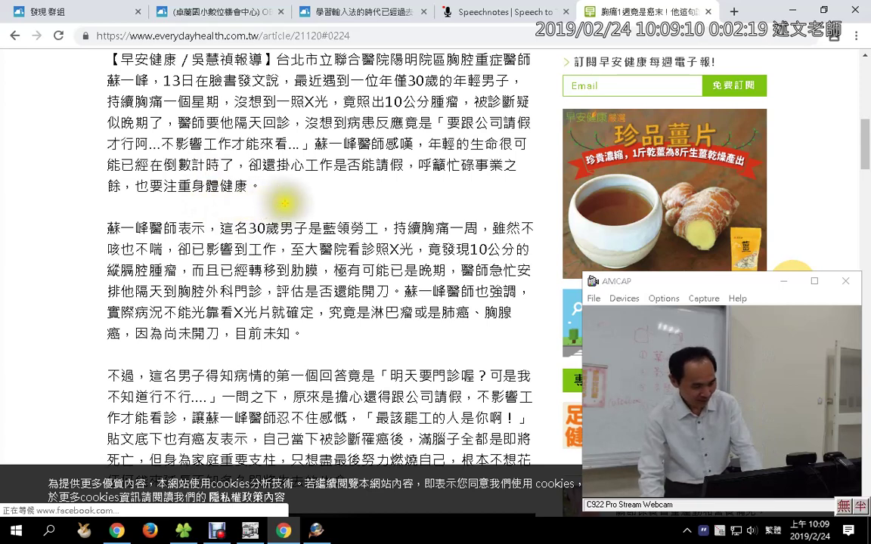
pyautogui.moveTo(375, 172); pyautogui.dragTo(367, 249)
pyautogui.moveTo(396, 164)
pyautogui.mouseDown()
pyautogui.moveTo(355, 194)
pyautogui.moveTo(392, 200)
pyautogui.moveTo(363, 184)
pyautogui.moveTo(361, 195)
pyautogui.moveTo(392, 155)
pyautogui.moveTo(365, 184)
pyautogui.moveTo(384, 189)
pyautogui.moveTo(369, 191)
pyautogui.moveTo(388, 121)
pyautogui.moveTo(397, 129)
pyautogui.moveTo(332, 185)
pyautogui.moveTo(340, 198)
pyautogui.moveTo(356, 195)
pyautogui.mouseUp()
pyautogui.moveTo(202, 202)
pyautogui.mouseDown()
pyautogui.moveTo(198, 215)
pyautogui.moveTo(249, 217)
pyautogui.moveTo(271, 232)
pyautogui.moveTo(291, 227)
pyautogui.moveTo(300, 181)
pyautogui.moveTo(302, 219)
pyautogui.moveTo(327, 230)
pyautogui.mouseUp()
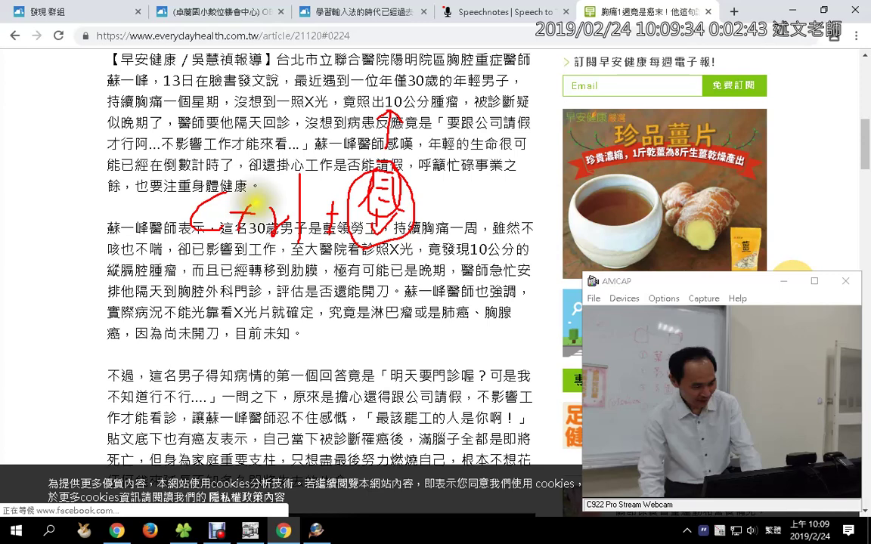
pyautogui.press('Escape')
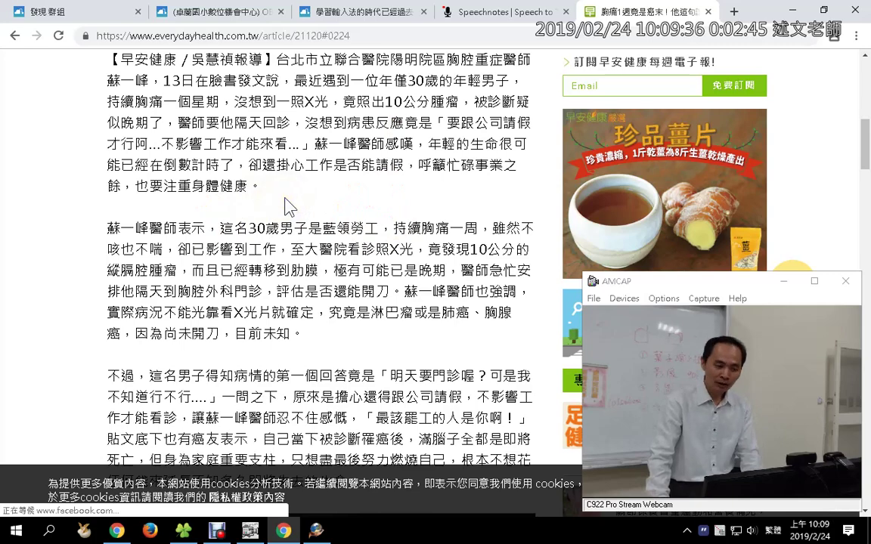
# - Zoom the article page in to 125%, zoom it out past 80%, and restore the normal page size
pyautogui.hotkey('ctrl', '+')
pyautogui.hotkey('ctrl', '+')
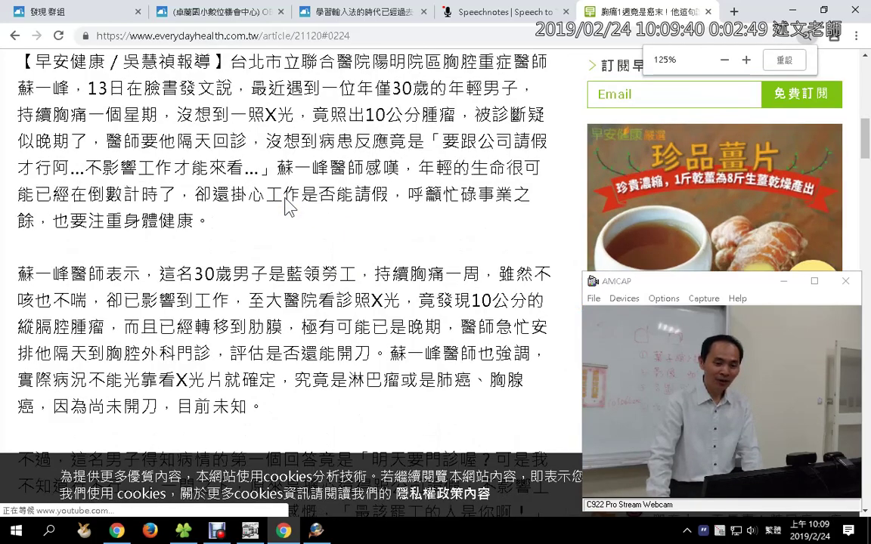
pyautogui.hotkey('ctrl', '-')
pyautogui.hotkey('ctrl', '-')
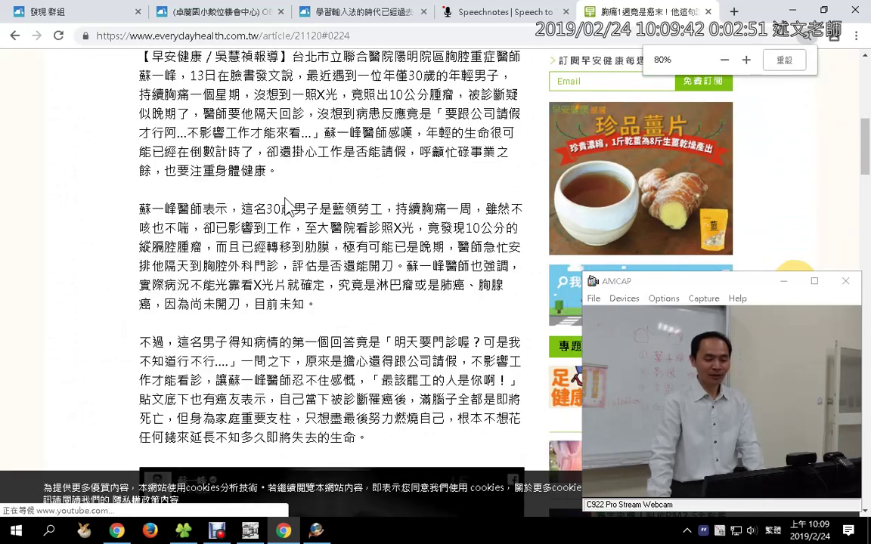
pyautogui.hotkey('ctrl', '-')
pyautogui.hotkey('ctrl', '+')
pyautogui.hotkey('ctrl', '+')
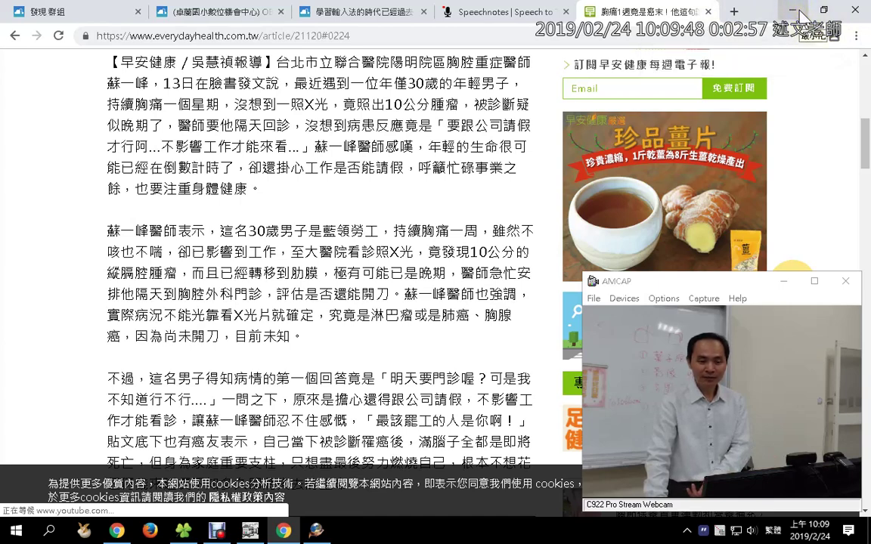
# - Minimize the browser, the Http File Server window and the 20190224 folder window to clear the desktop
pyautogui.click(799, 11)
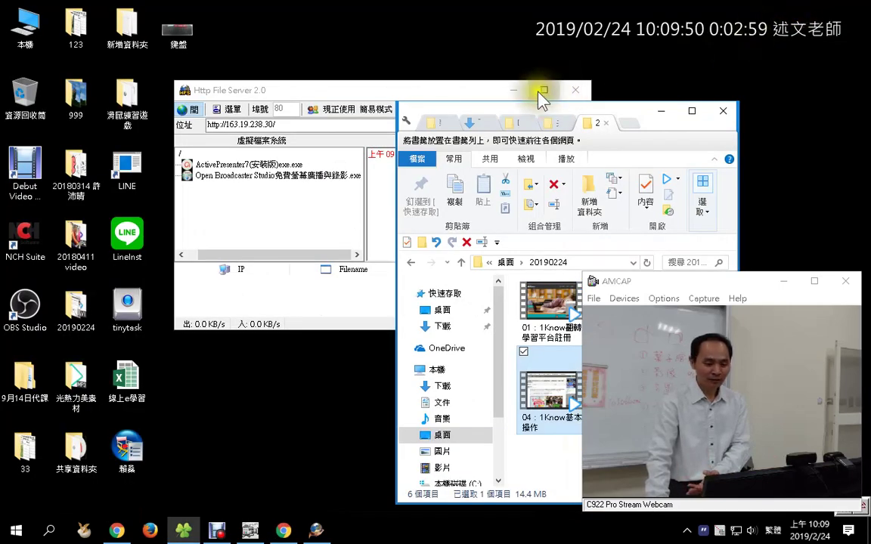
pyautogui.click(510, 90)
pyautogui.click(660, 111)
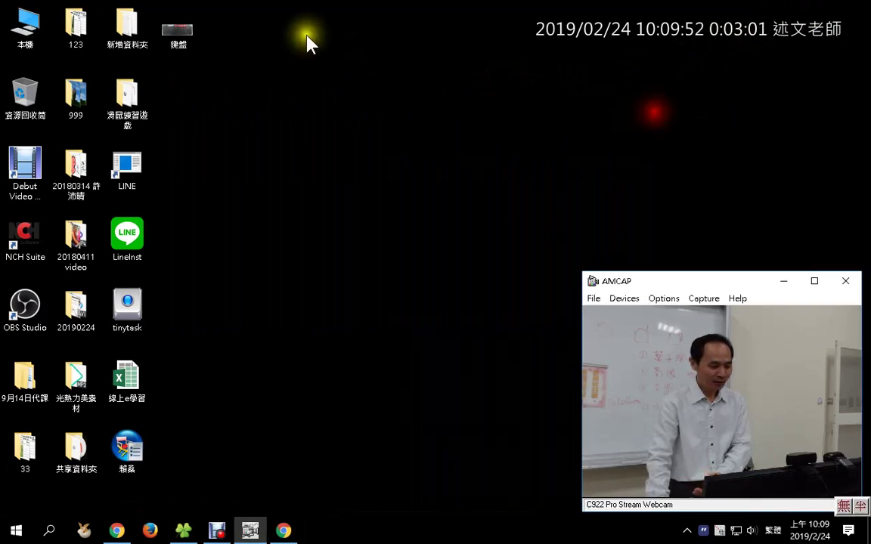
# - Enlarge the desktop icons to a very large size and shrink them to slightly bigger than the original size
pyautogui.moveTo(220, 11); pyautogui.dragTo(18, 461)
pyautogui.click(299, 279)
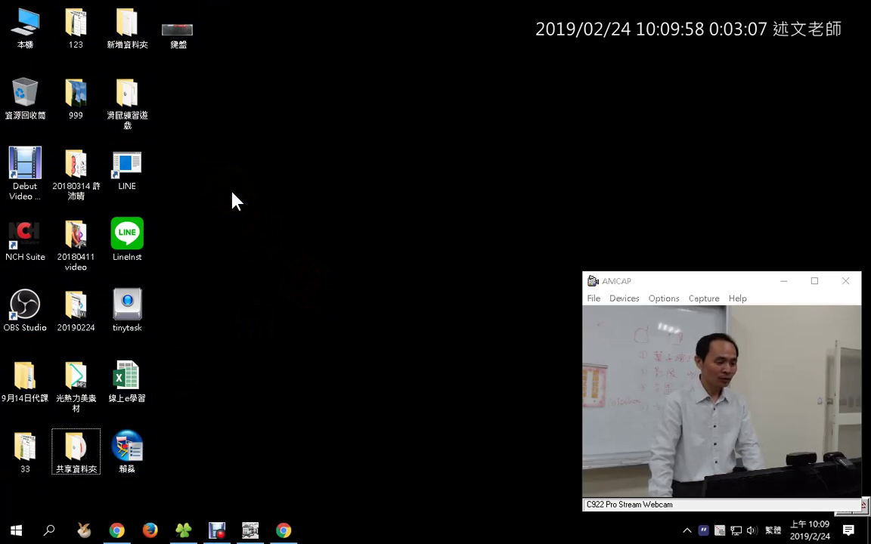
pyautogui.scroll(1, 235, 200)
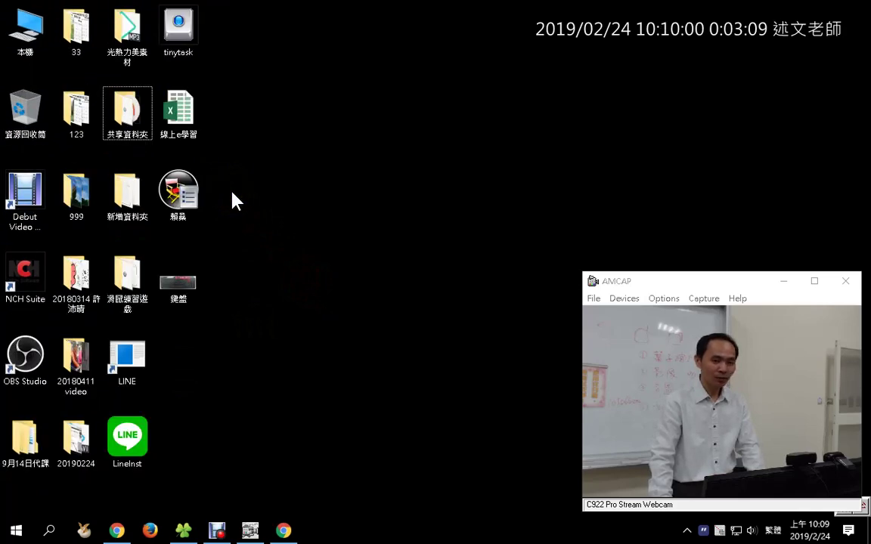
pyautogui.scroll(1, 234, 201)
pyautogui.scroll(3, 234, 201)
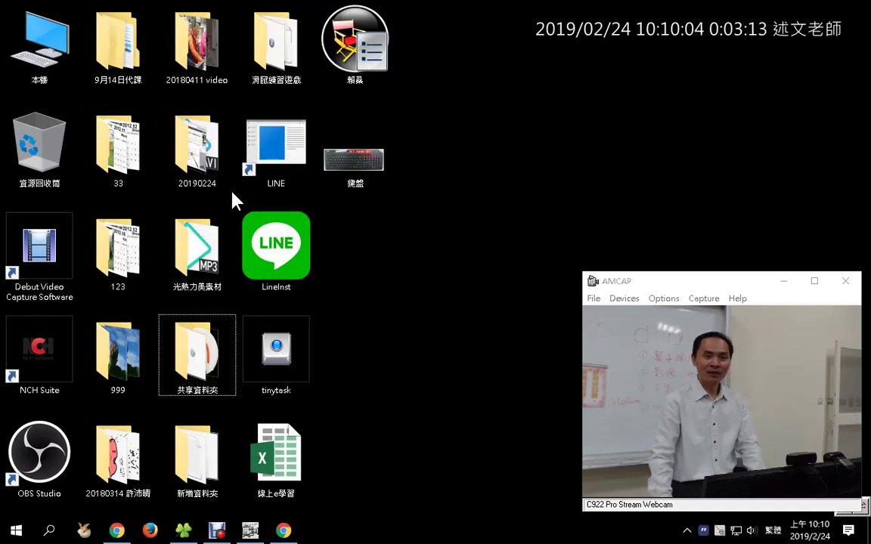
pyautogui.scroll(-4, 234, 200)
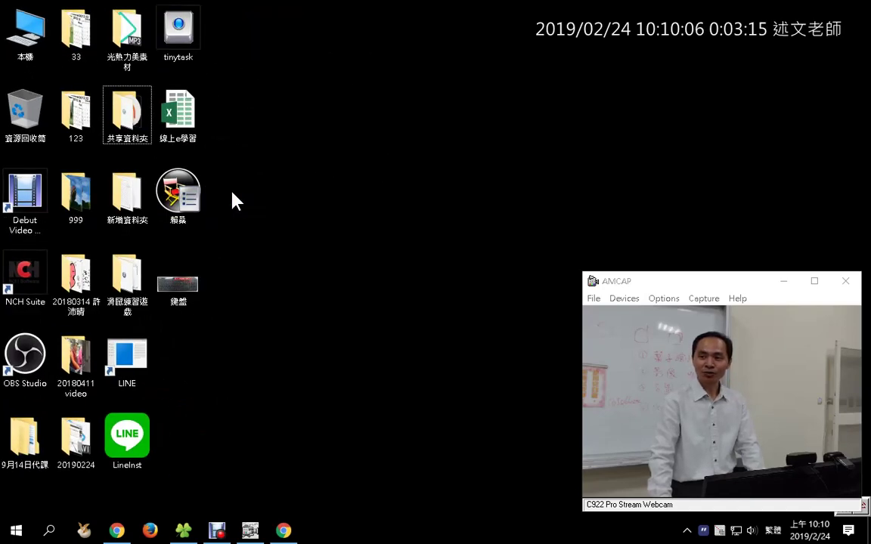
pyautogui.scroll(-1, 235, 201)
pyautogui.scroll(1, 235, 200)
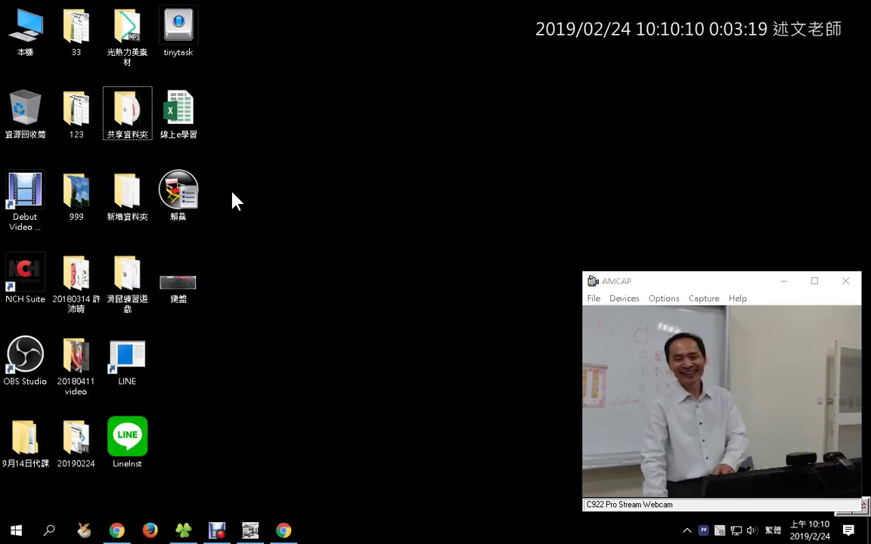
# - Switch back to the health article in the browser and view its headline and X-ray picture
pyautogui.click(288, 532)
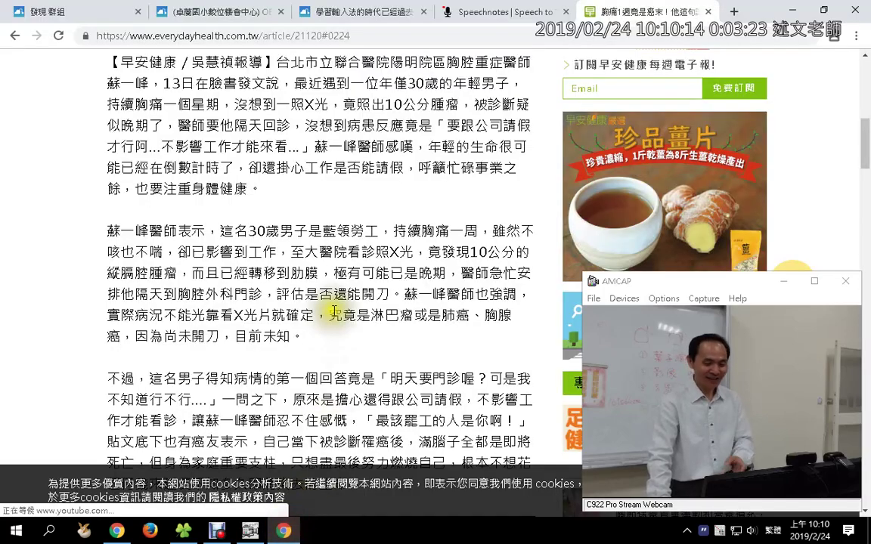
pyautogui.scroll(5, 344, 287)
pyautogui.scroll(1, 344, 287)
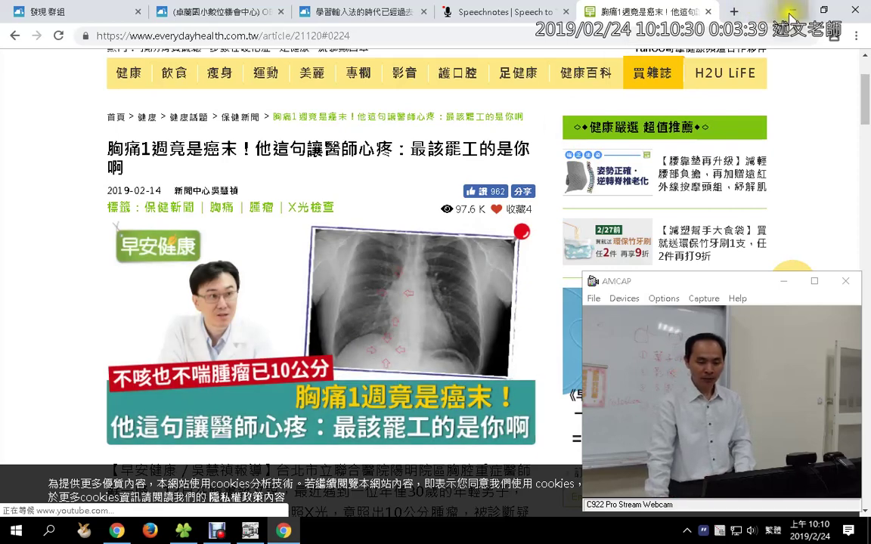
# - Show the desktop and open the 鍵盤 image to examine the location of the Windows keys
pyautogui.press('super+d')
pyautogui.doubleClick(180, 291)
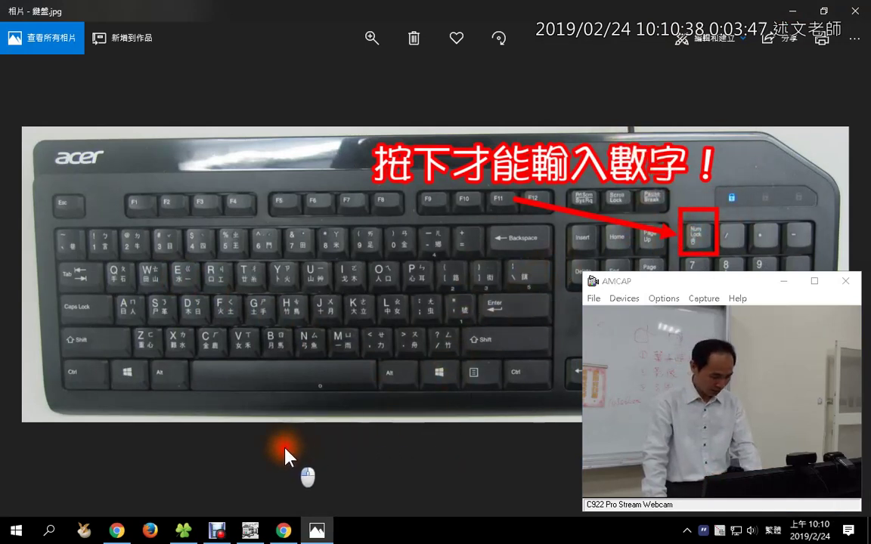
pyautogui.click(656, 471)
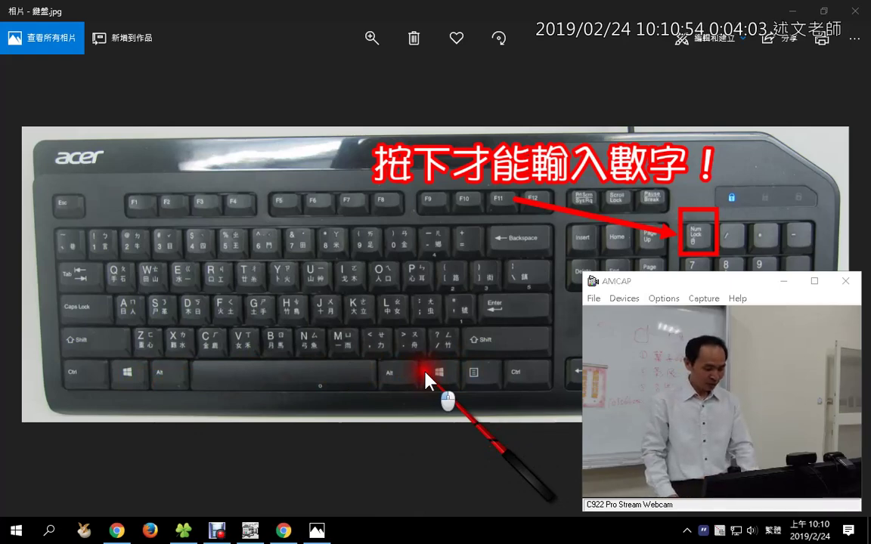
# - Open and dismiss the Start menu twice over the keyboard picture, and close the picture
pyautogui.press('super')
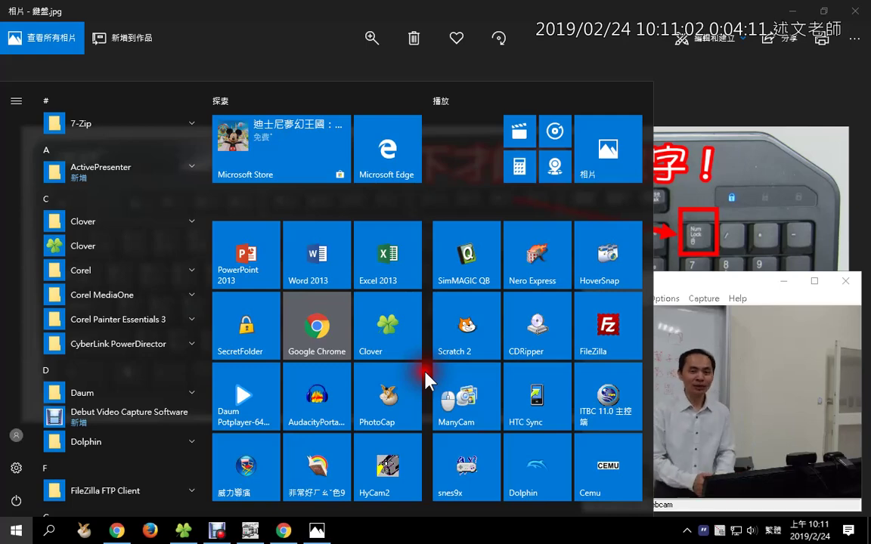
pyautogui.press('super')
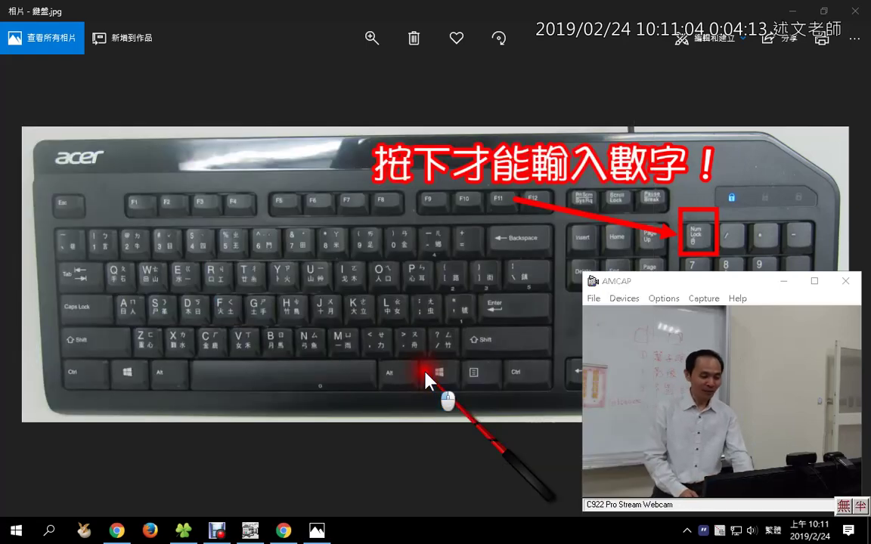
pyautogui.press('super')
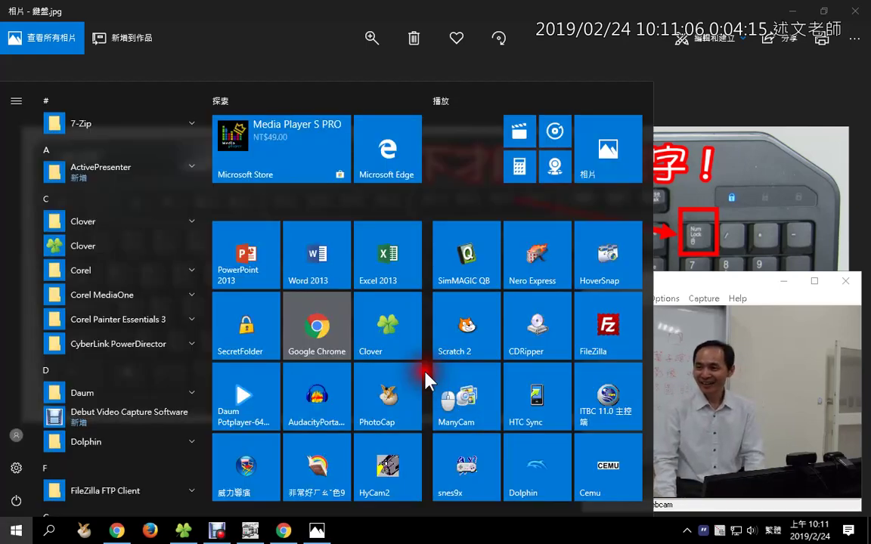
pyautogui.press('super')
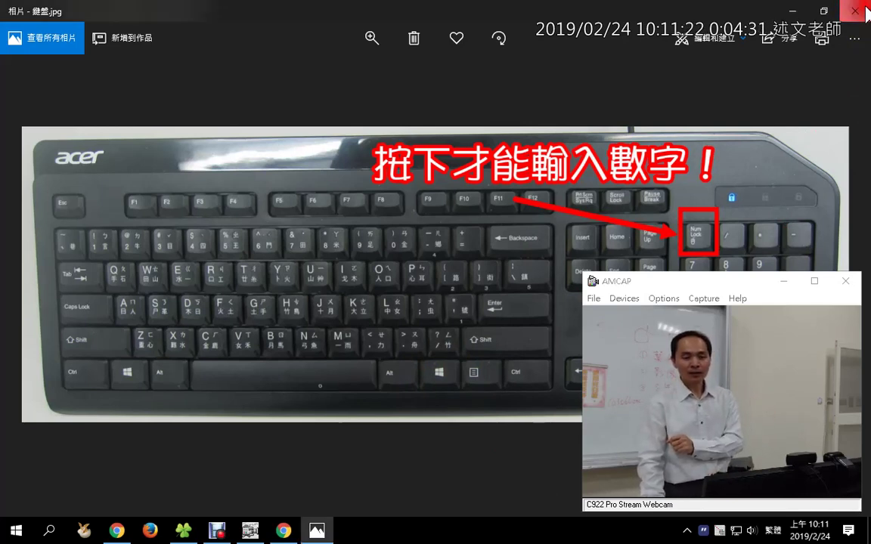
pyautogui.click(866, 12)
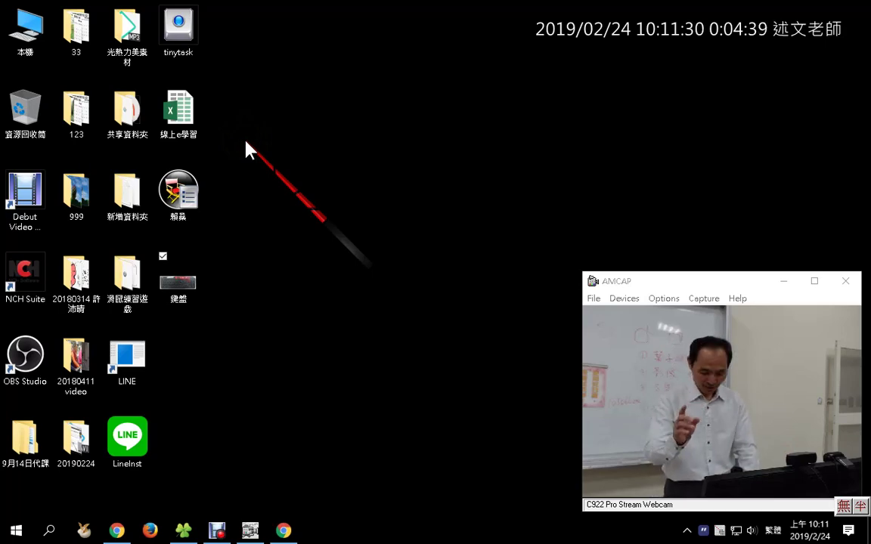
# - Show and hide the Start menu twice on the cleared desktop
pyautogui.press('super')
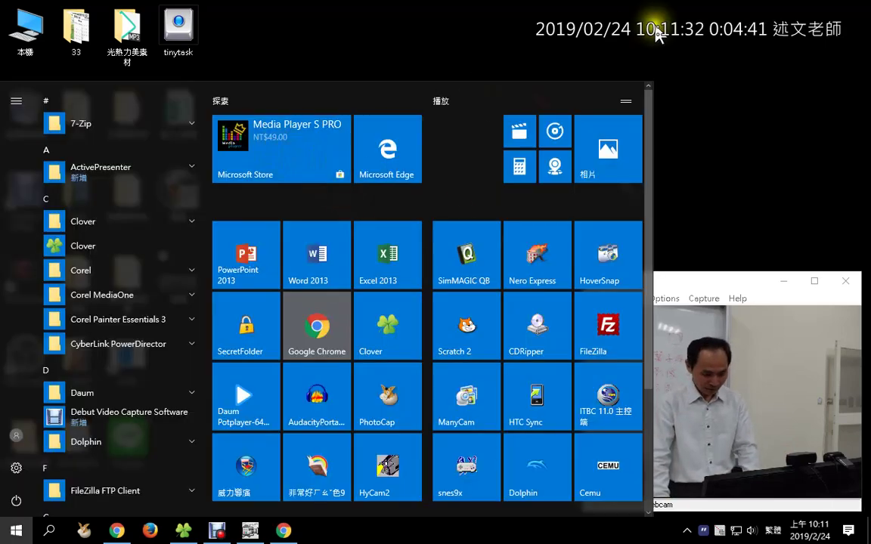
pyautogui.press('super')
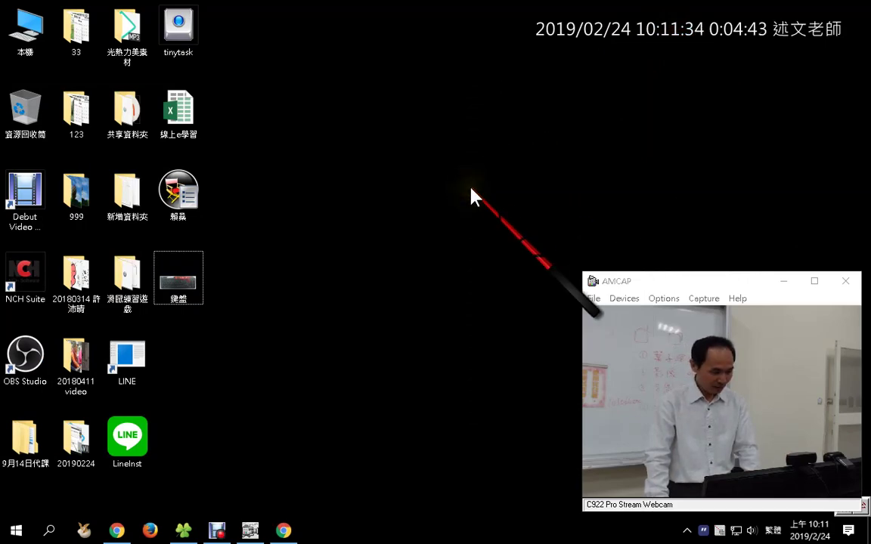
pyautogui.press('super')
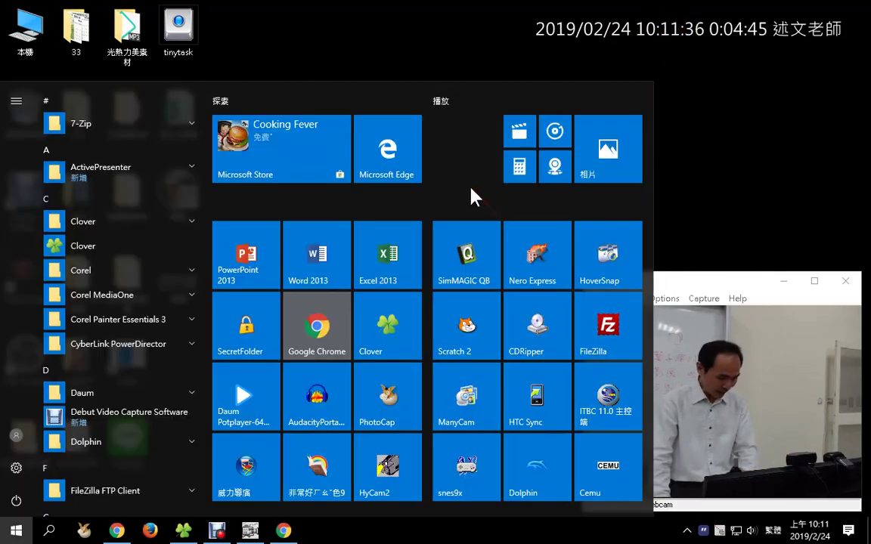
pyautogui.press('super')
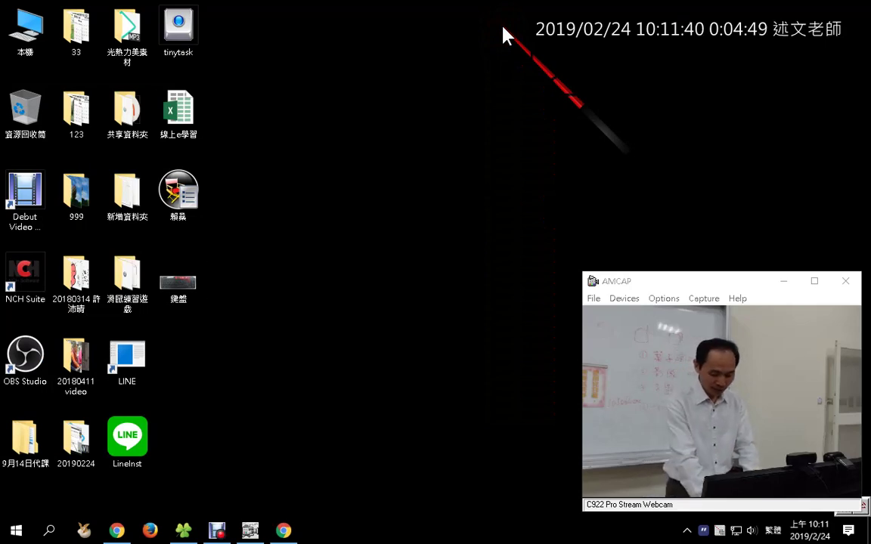
# - Magnify the screen with Magnifier, look over the taskbar and desktop icons, and bring up the Magnifier controls at 100%
pyautogui.press('super+plus')
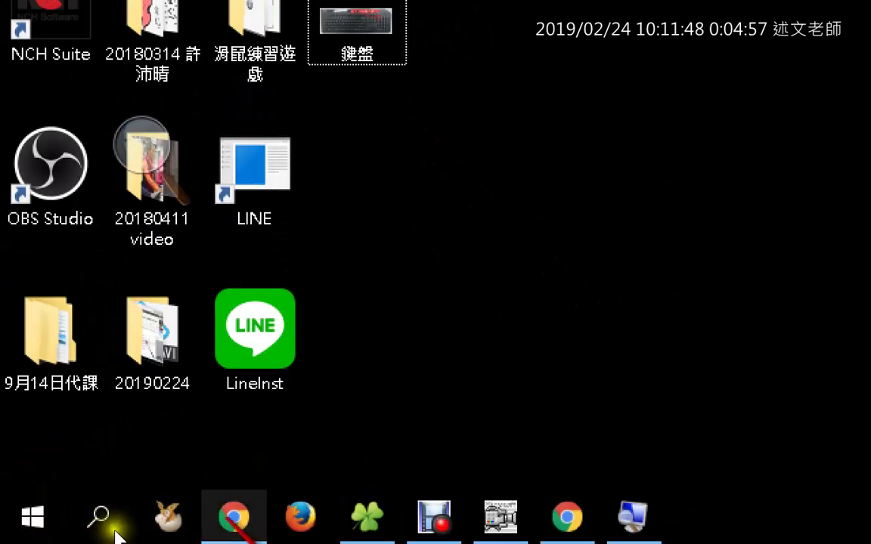
pyautogui.moveTo(240, 522)
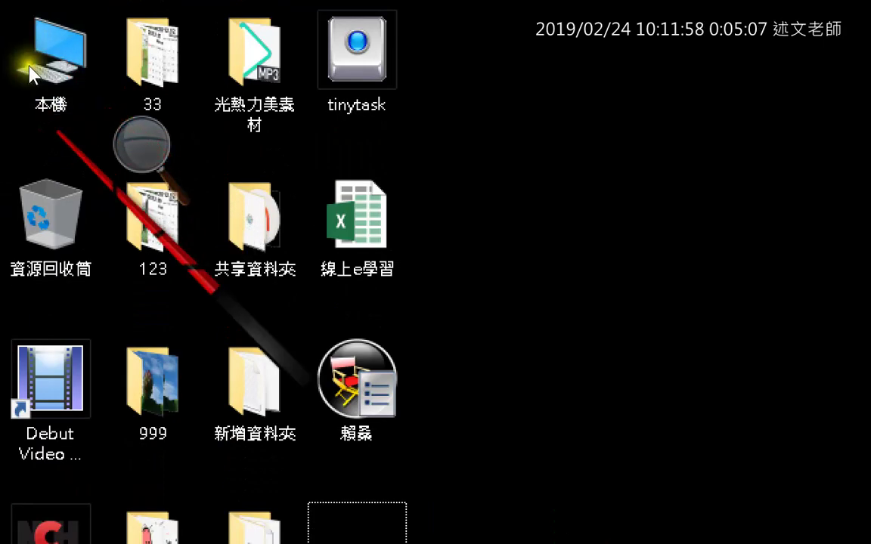
pyautogui.click(141, 145)
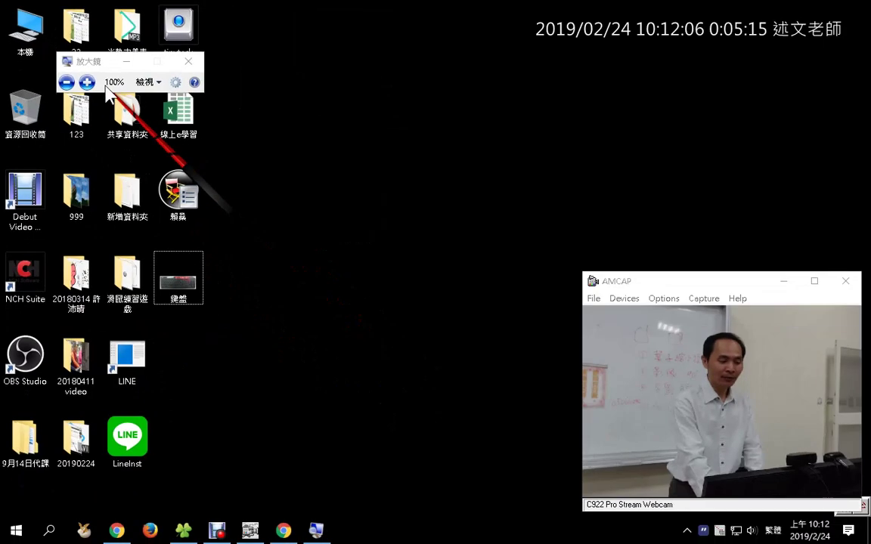
# - Raise the Magnifier zoom to 400%, return it to 100%, and close Magnifier
pyautogui.press('super+plus')
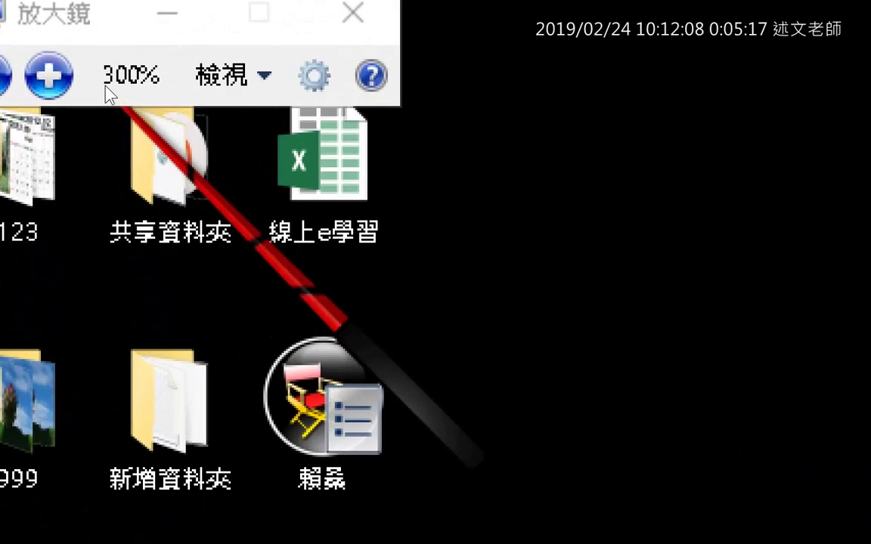
pyautogui.press('super+plus')
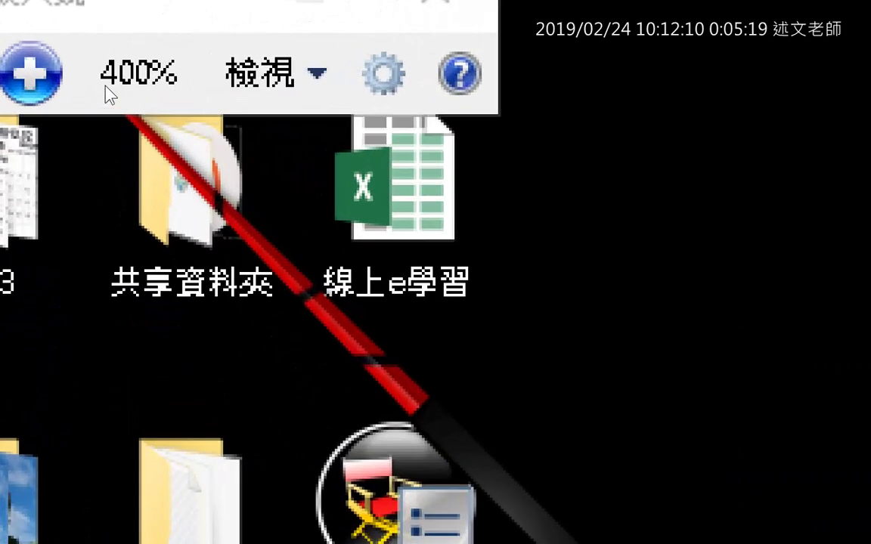
pyautogui.press('super+minus')
pyautogui.press('super+minus')
pyautogui.press('super+minus')
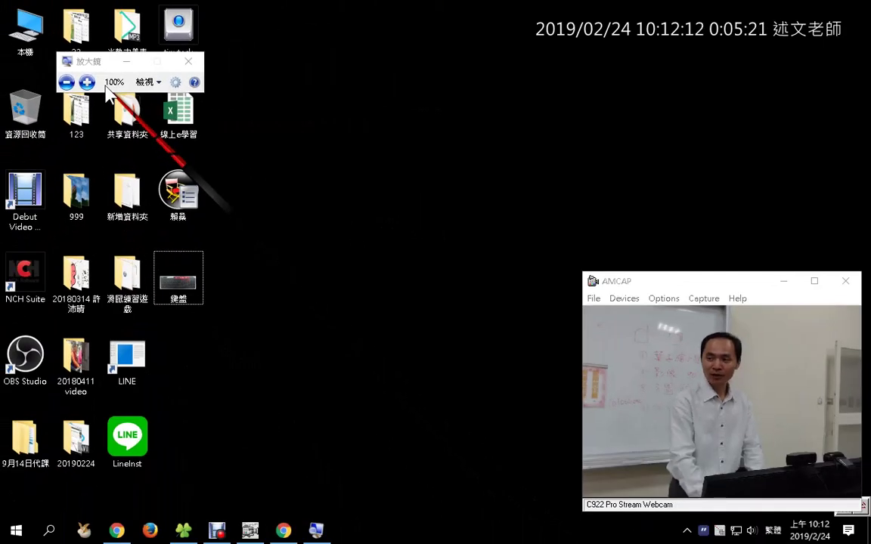
pyautogui.click(181, 68)
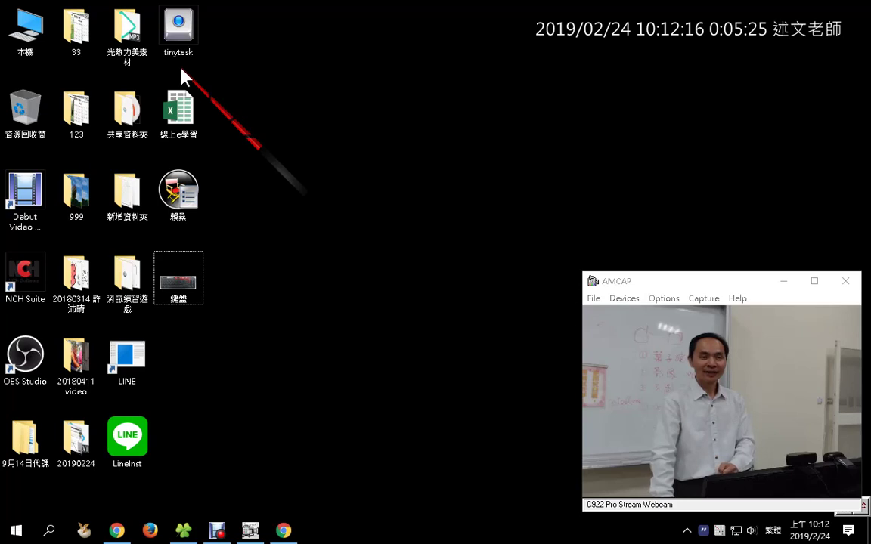